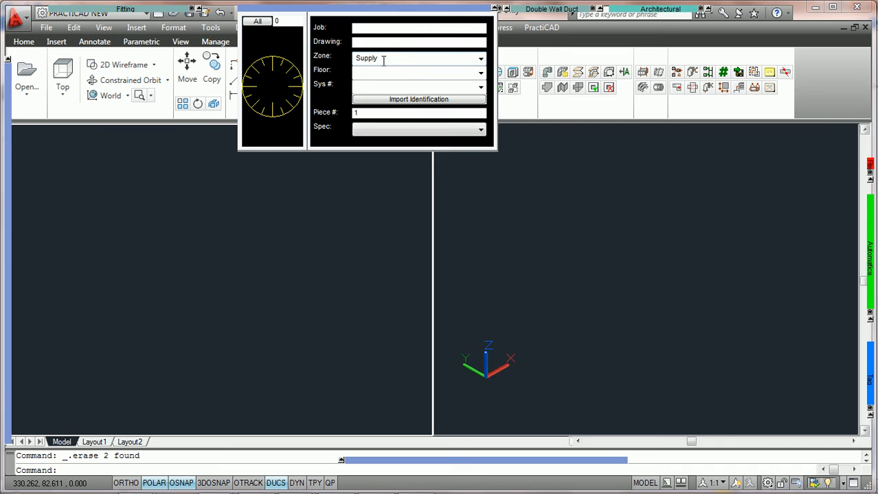
# - Place a single-wall rectangular duct in the plan view and rotate it in front view about the Y axis to 270°
pyautogui.moveTo(90, 8)
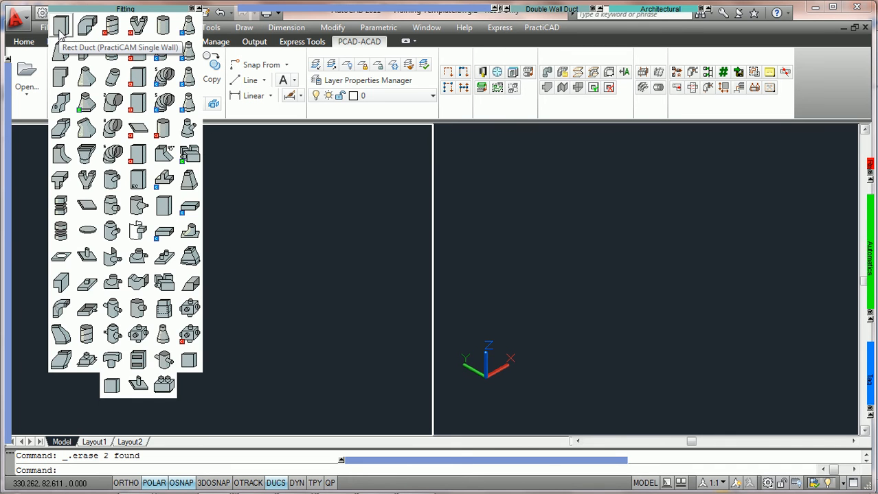
pyautogui.click(59, 32)
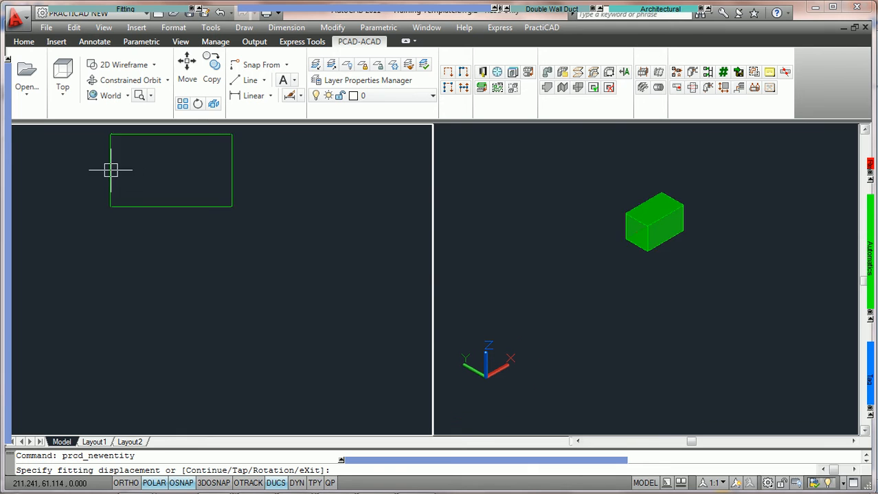
pyautogui.click(182, 255)
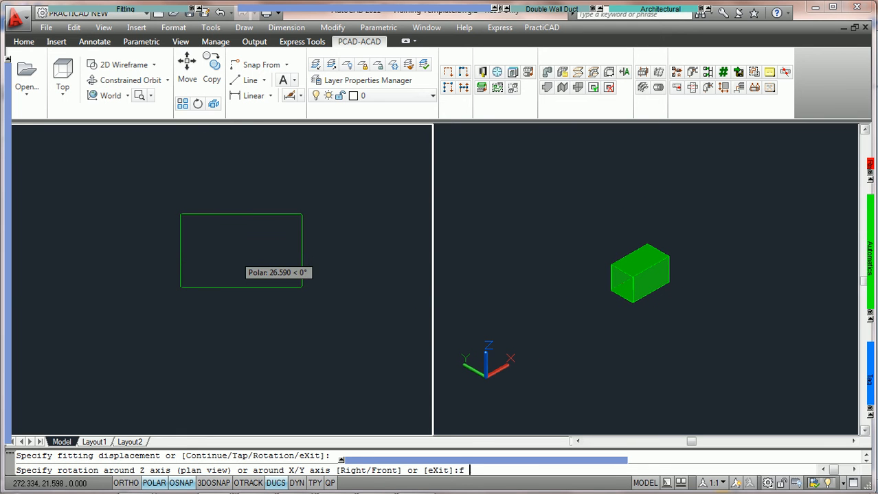
pyautogui.write('f')
pyautogui.press('Return')
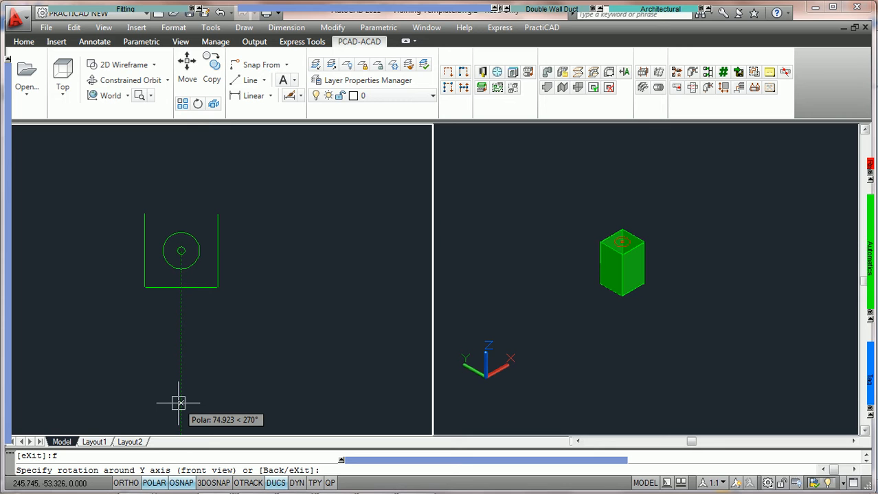
pyautogui.click(178, 403)
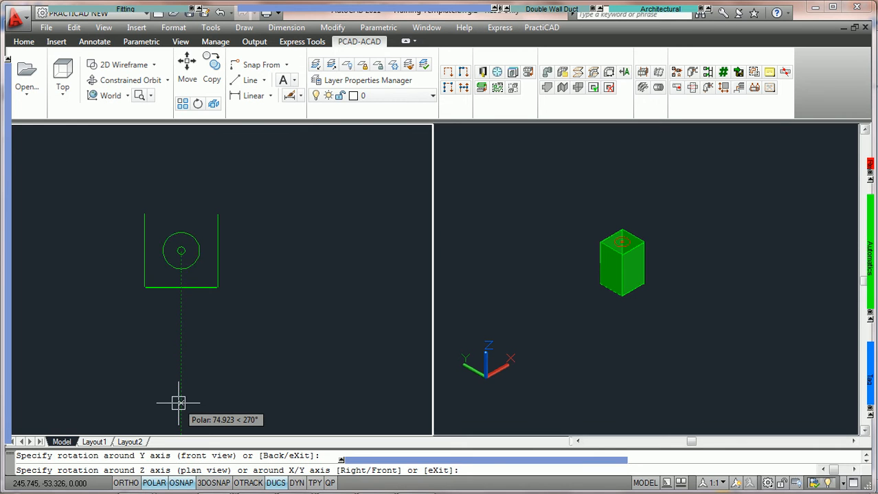
pyautogui.click(177, 403)
pyautogui.press('Return')
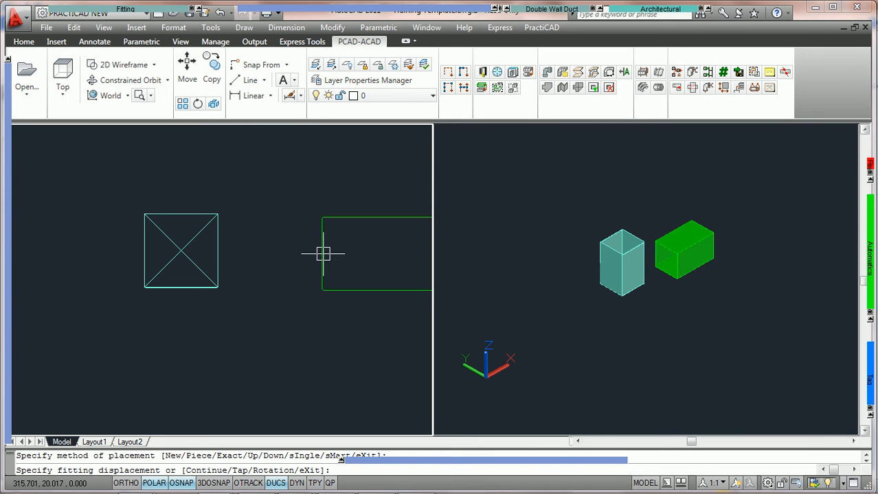
# - Place a second rectangular duct beside the first, rotate it in front view to 90°, and end the placement
pyautogui.click(323, 254)
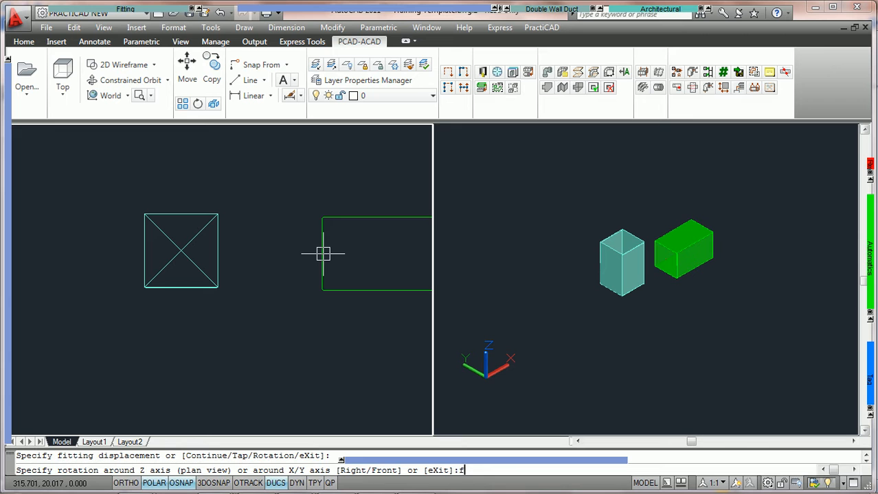
pyautogui.write('f')
pyautogui.press('Return')
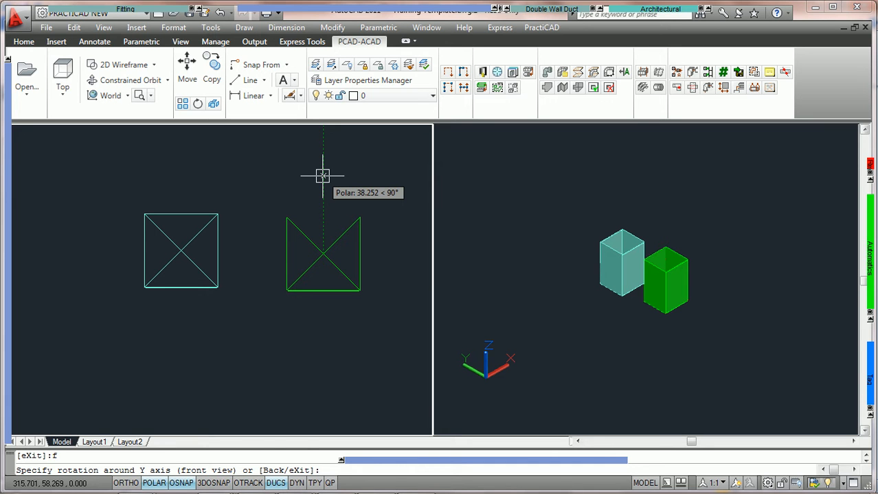
pyautogui.click(322, 176)
pyautogui.press('Return')
pyautogui.press('Return')
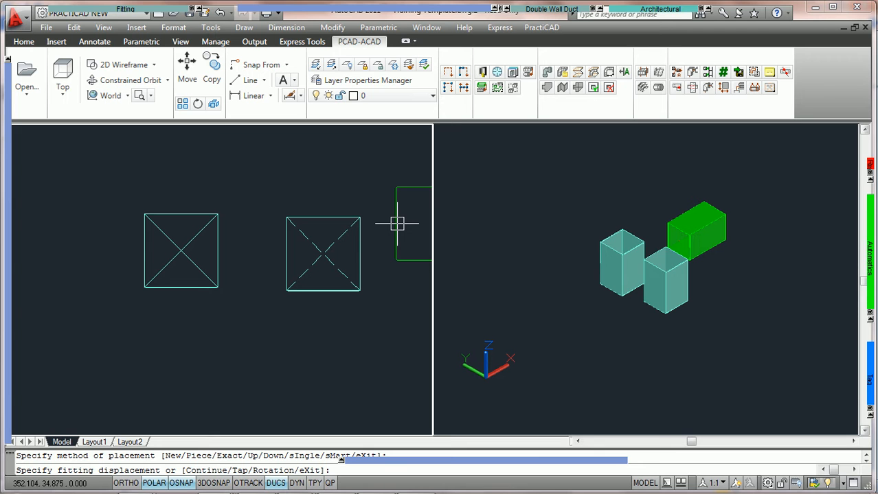
pyautogui.press('Escape')
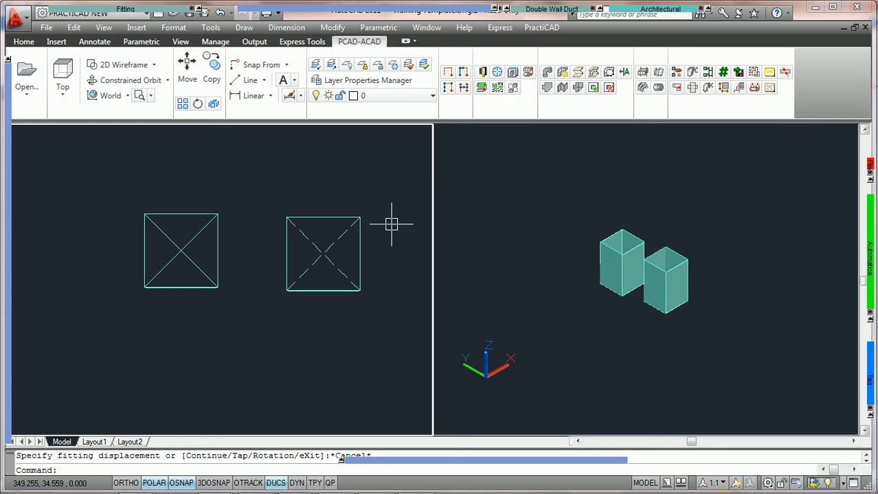
# - Open the PractiCAD Allowances library and show the 2D connector up/down marks for Supply
pyautogui.click(483, 73)
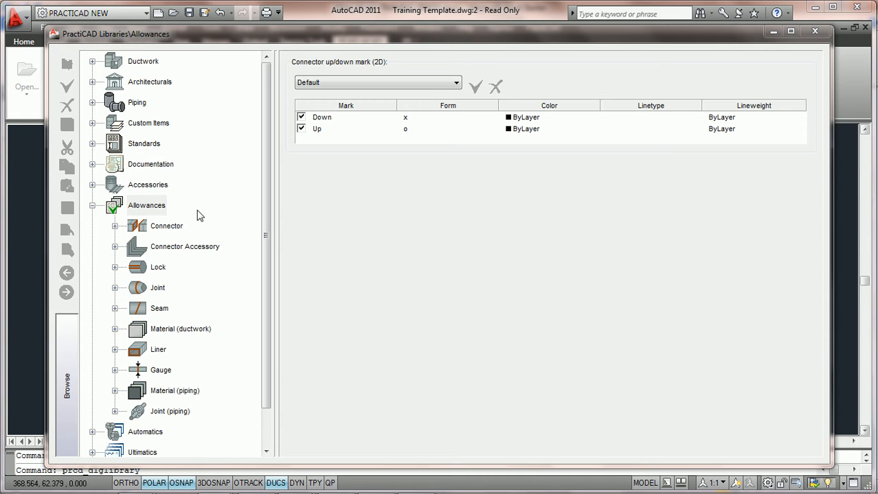
pyautogui.click(145, 206)
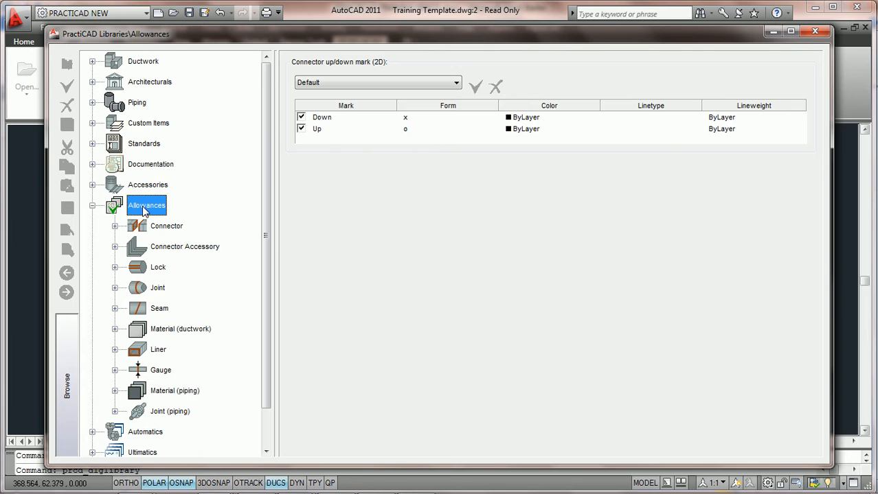
pyautogui.click(92, 206)
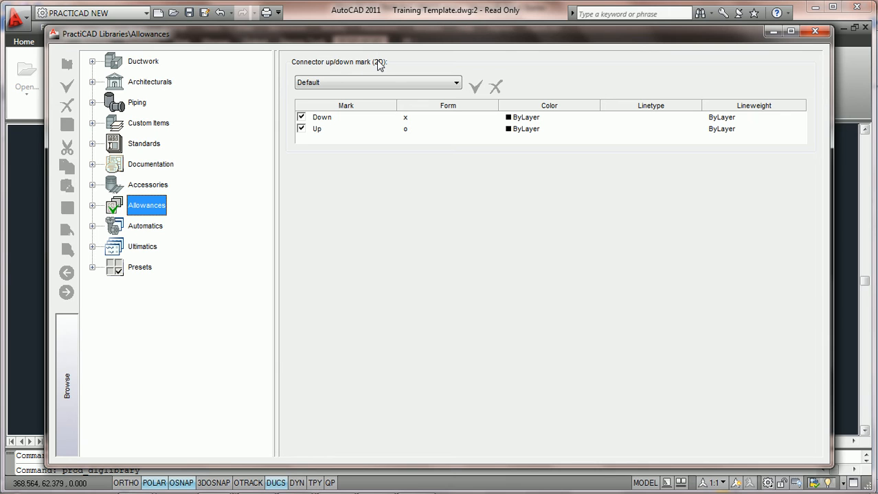
pyautogui.click(457, 84)
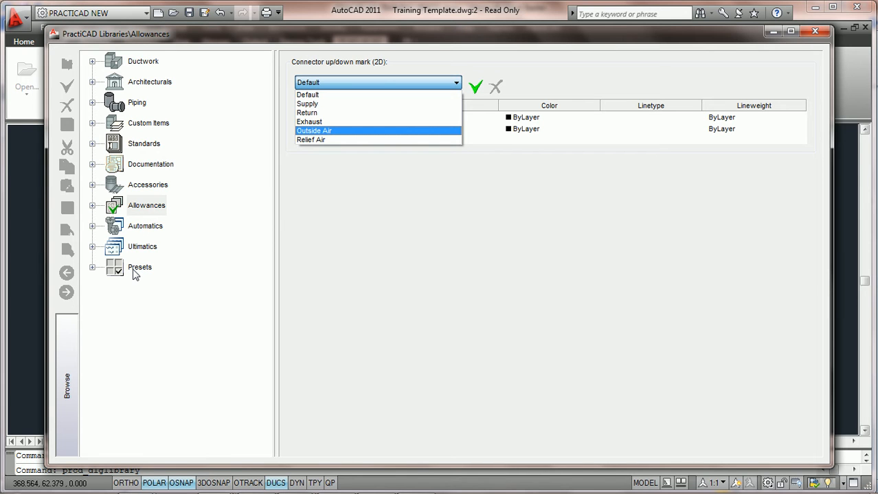
pyautogui.click(413, 82)
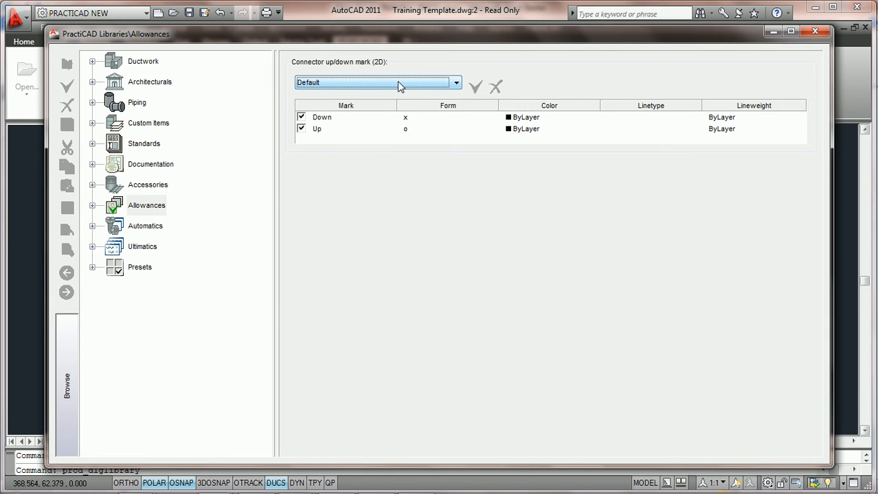
pyautogui.click(456, 84)
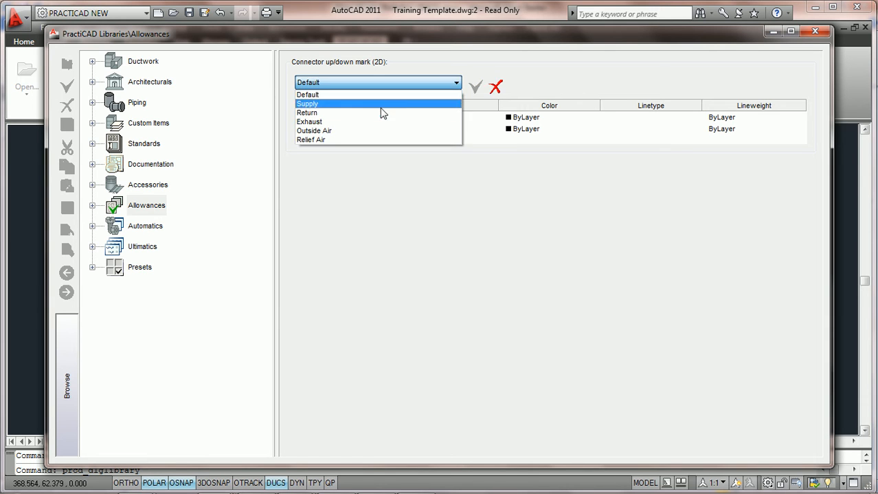
pyautogui.click(386, 104)
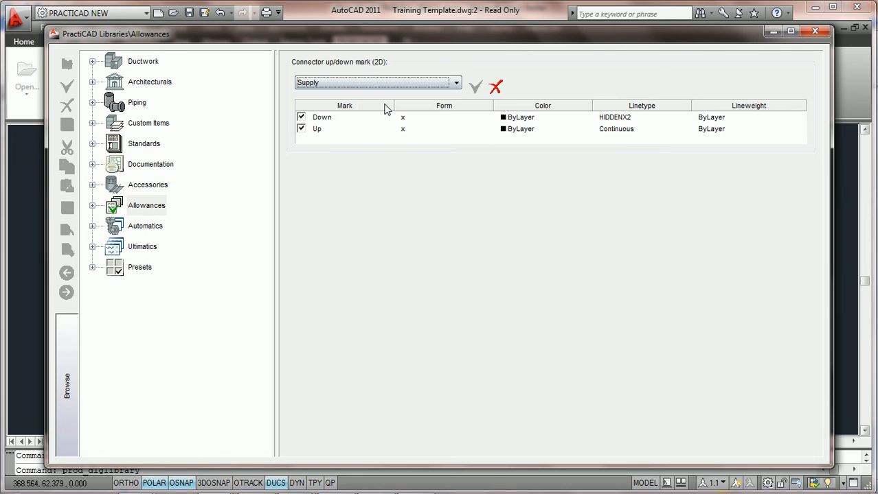
# - Switch the Supply Down and Up marks off and on again
pyautogui.click(327, 122)
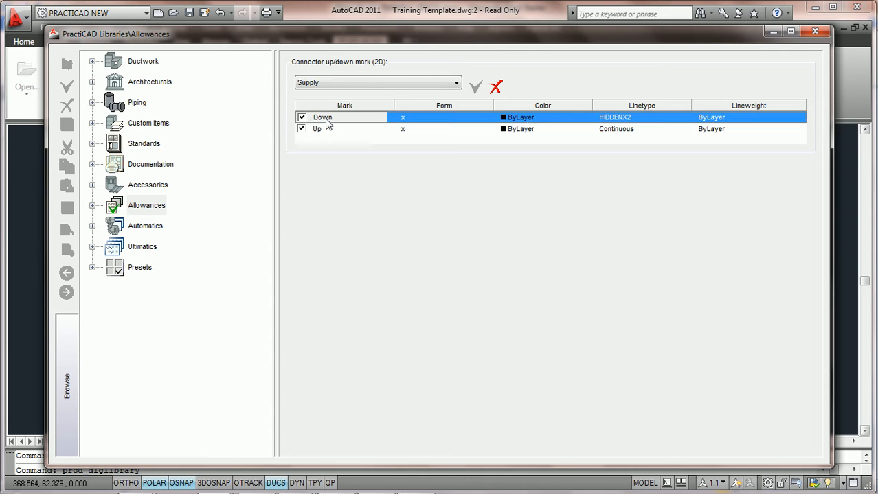
pyautogui.click(321, 130)
pyautogui.click(327, 121)
pyautogui.click(321, 130)
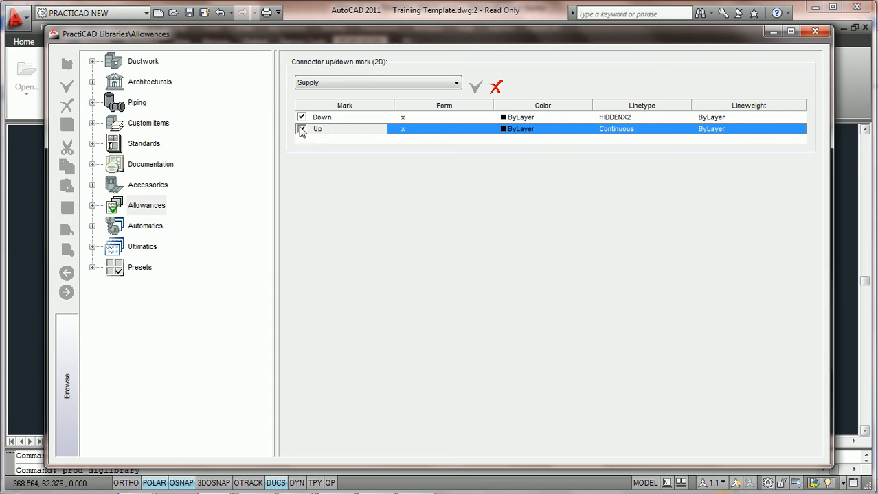
pyautogui.click(300, 117)
pyautogui.click(300, 129)
pyautogui.click(301, 117)
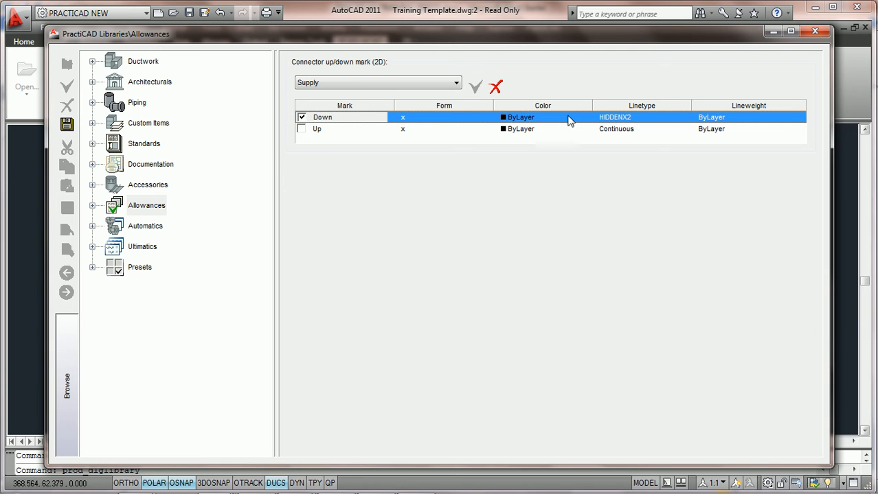
pyautogui.click(301, 128)
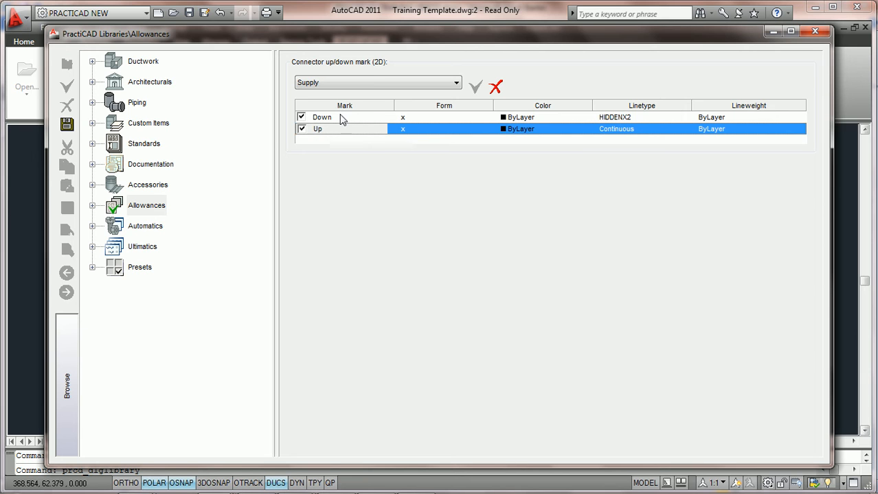
# - Examine the available forms and the color selection for the Supply Down mark
pyautogui.click(320, 123)
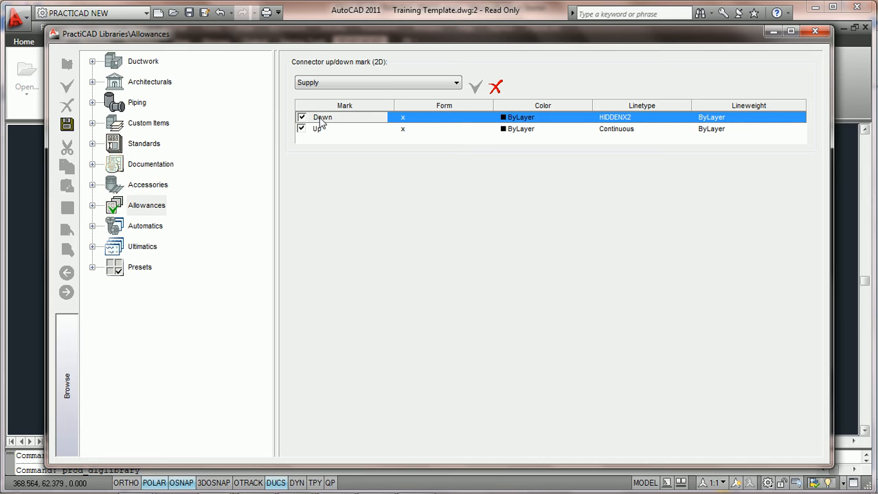
pyautogui.click(466, 122)
pyautogui.click(487, 118)
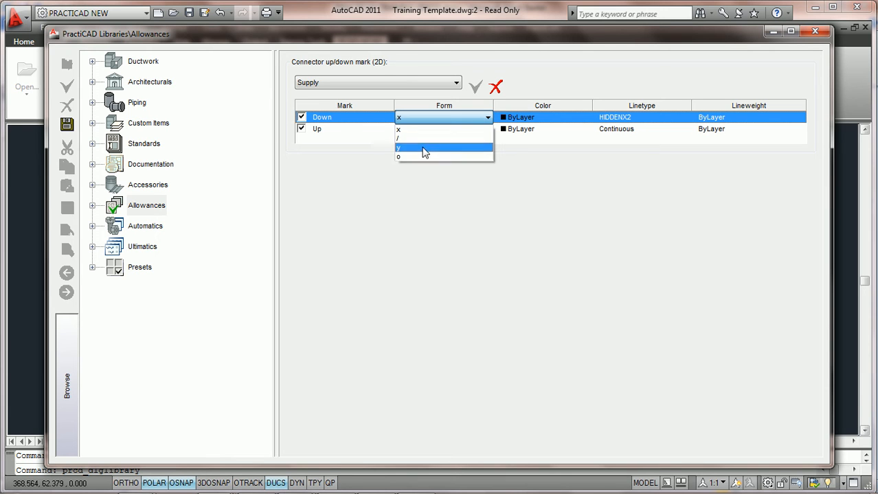
pyautogui.click(421, 117)
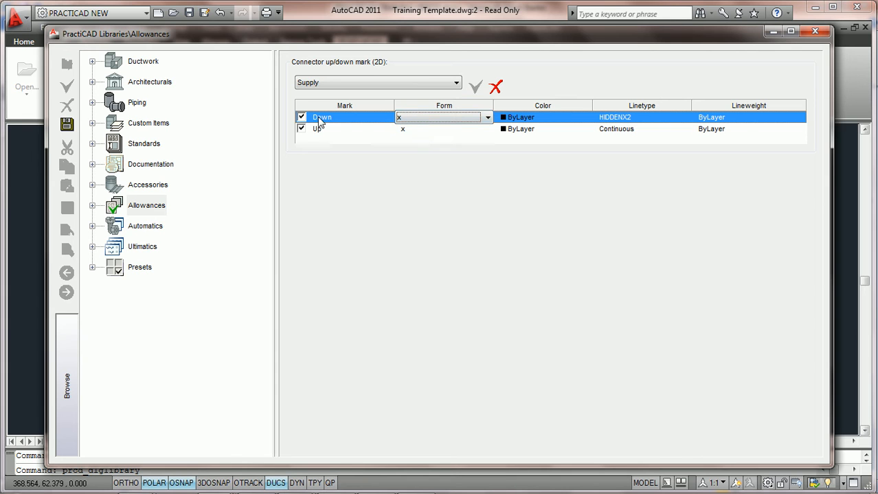
pyautogui.click(545, 121)
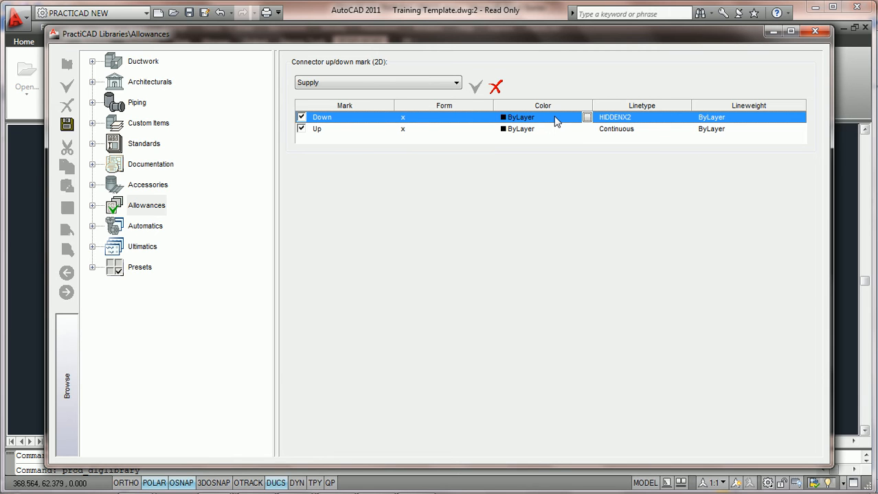
pyautogui.click(586, 119)
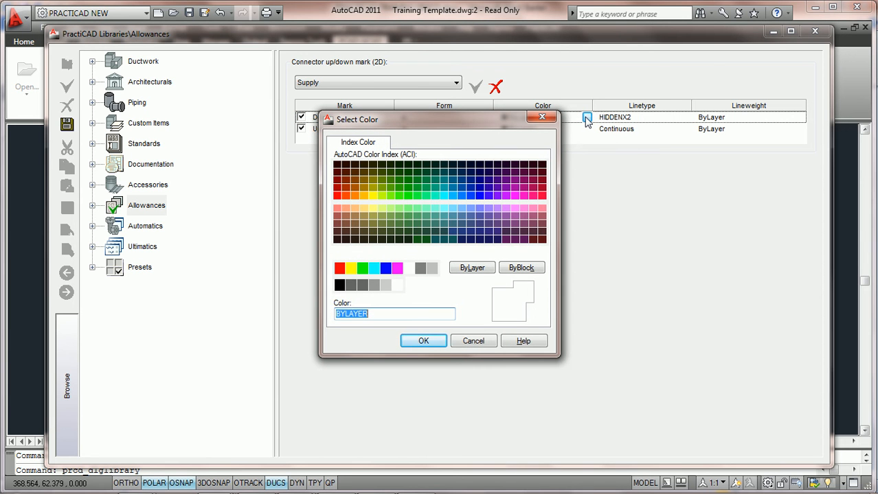
pyautogui.click(542, 117)
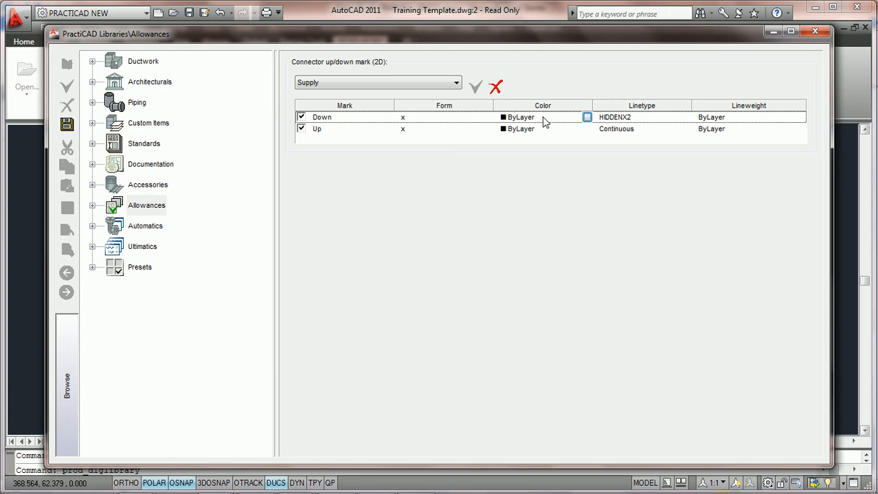
# - Examine the linetype list and the lineweight setting for the Supply Down mark
pyautogui.click(667, 117)
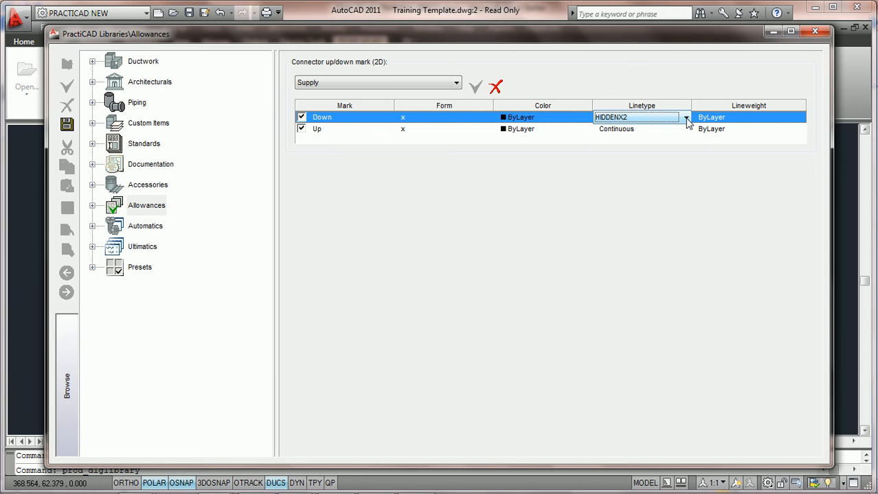
pyautogui.click(685, 118)
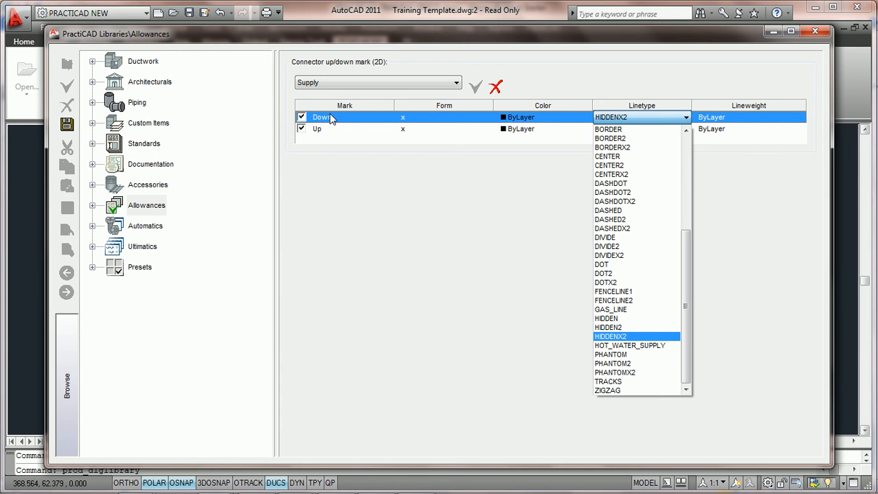
pyautogui.click(659, 121)
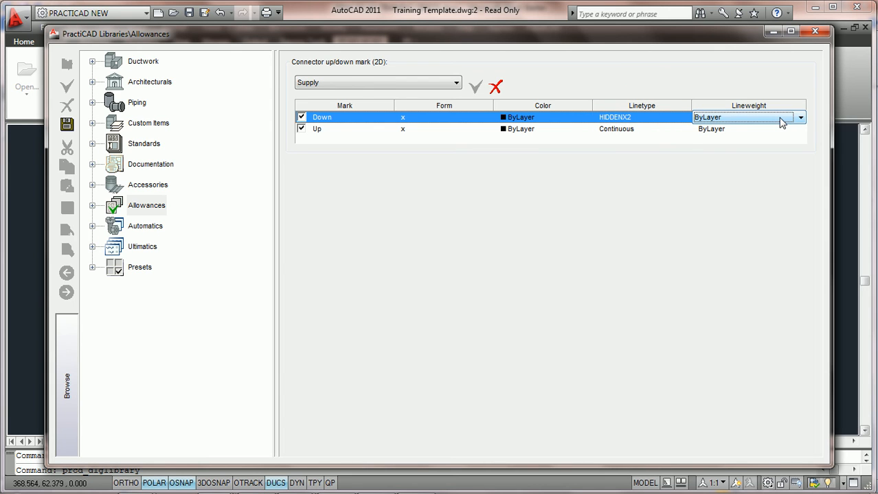
pyautogui.click(781, 122)
pyautogui.click(752, 125)
# - Check the Supply Up mark's form and save the connector mark settings
pyautogui.click(326, 133)
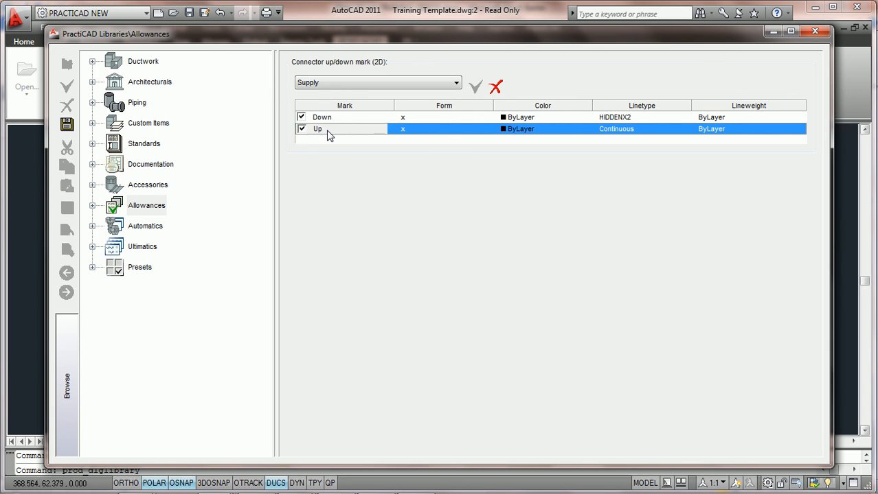
pyautogui.click(451, 131)
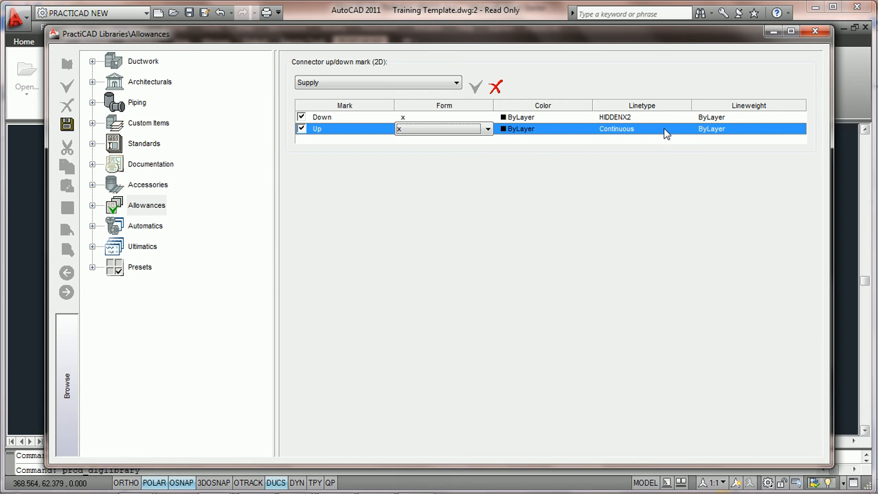
pyautogui.click(67, 125)
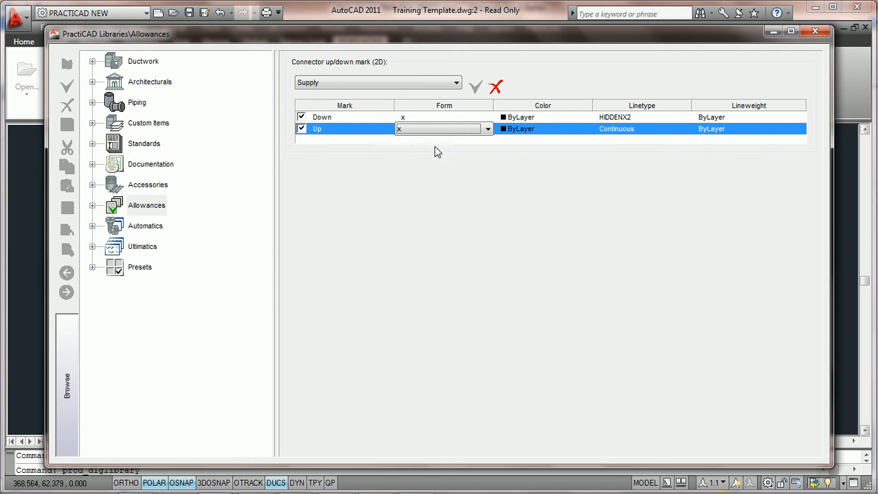
# - Show the connector up/down marks for Return and select its Down mark
pyautogui.click(457, 83)
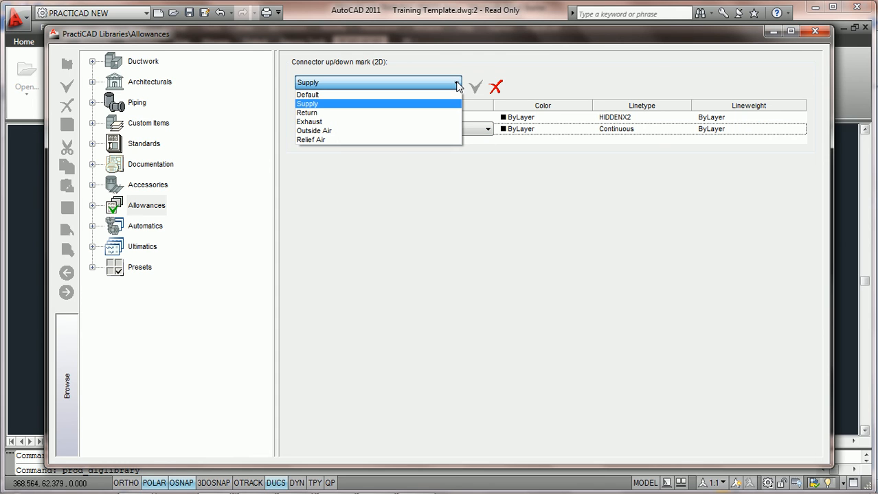
pyautogui.click(415, 117)
pyautogui.click(330, 123)
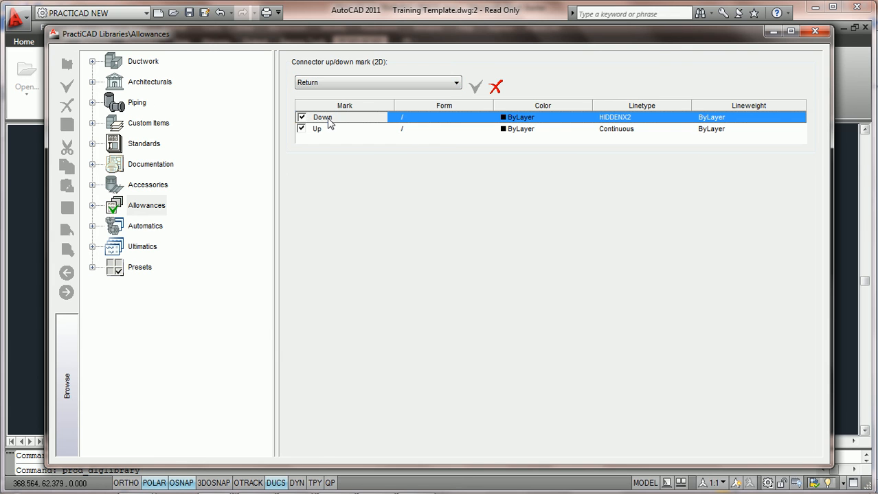
# - Examine the form options and linetype of the Return Down mark, and check the Return Up mark
pyautogui.click(452, 118)
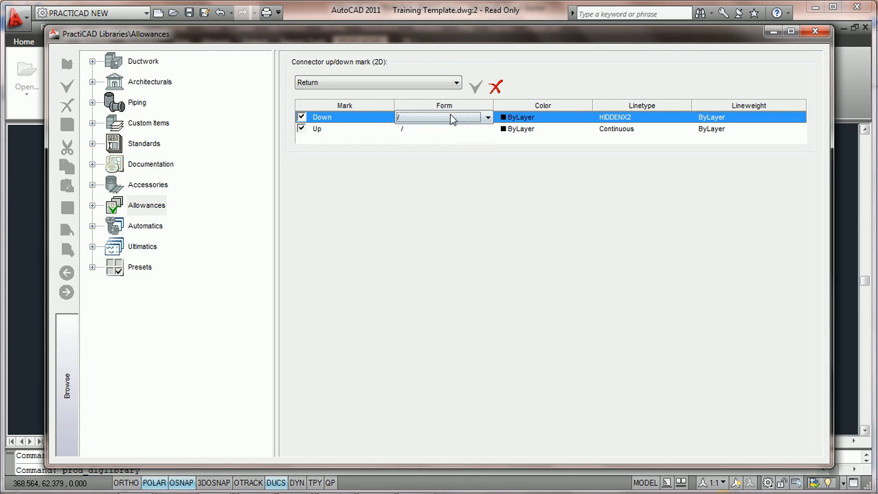
pyautogui.click(488, 118)
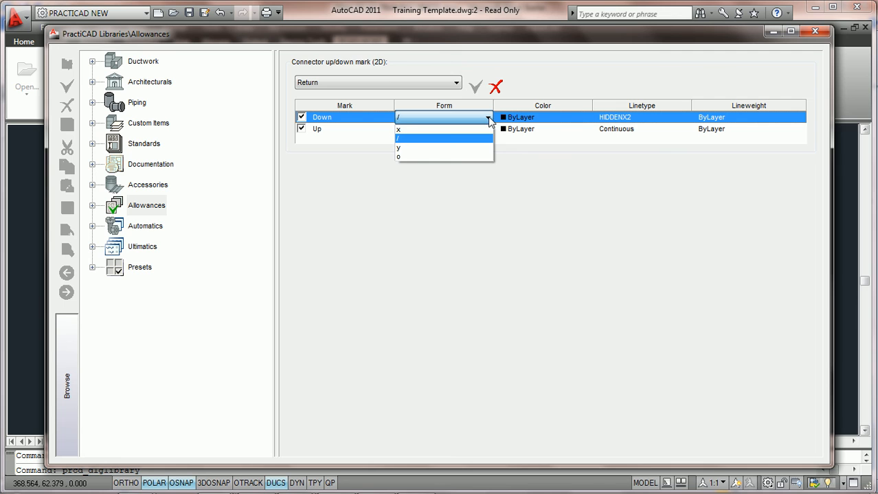
pyautogui.click(489, 118)
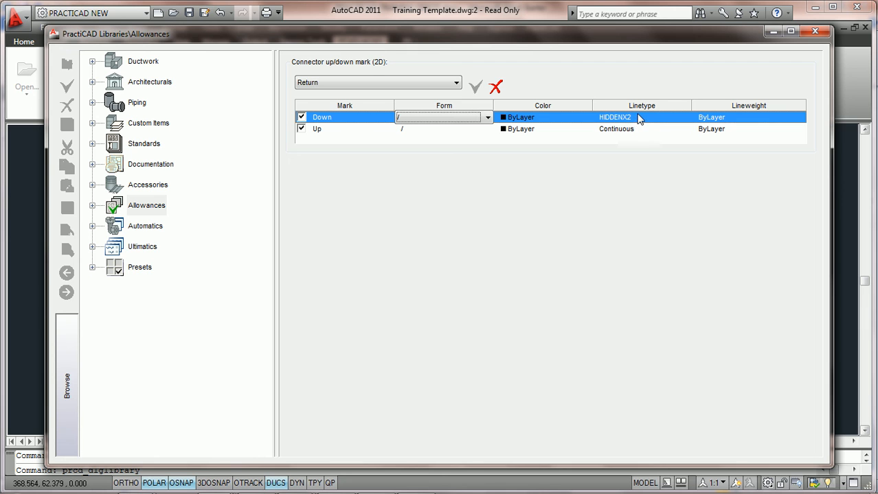
pyautogui.click(320, 130)
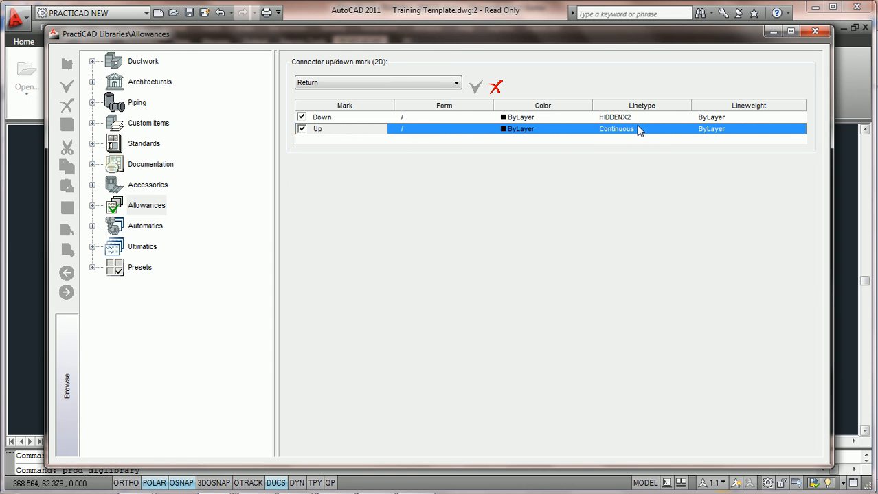
# - Show the connector up/down marks for Exhaust and close the Allowances library
pyautogui.click(457, 83)
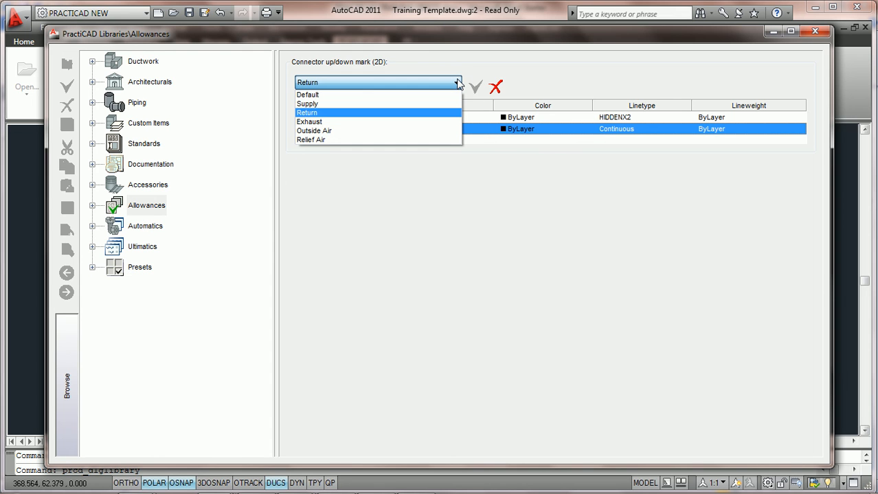
pyautogui.click(412, 121)
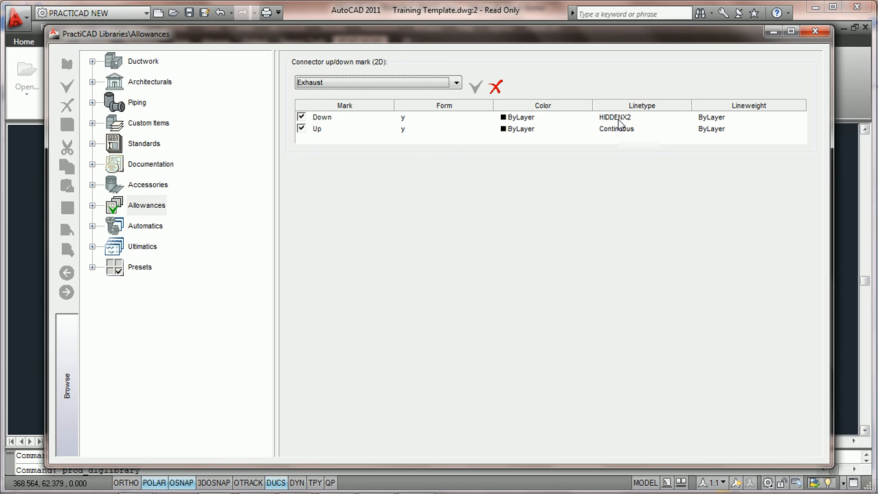
pyautogui.click(814, 32)
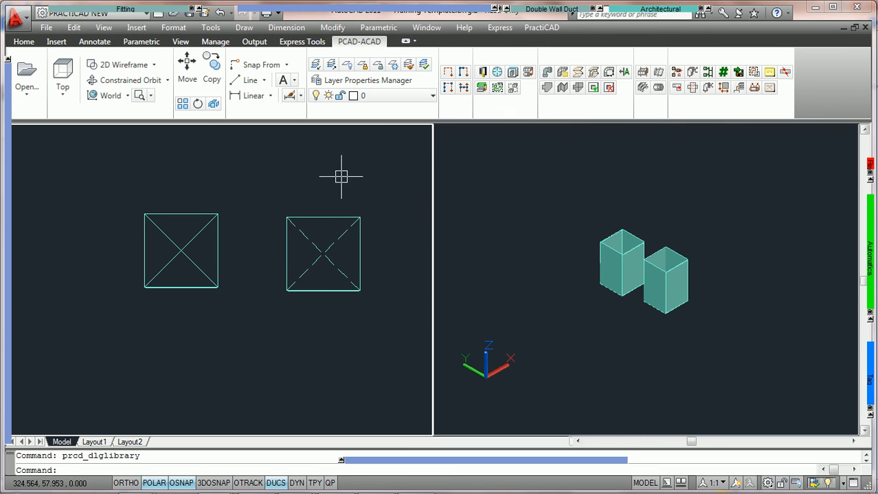
# - Make Return the current zone and apply it to new fittings only
pyautogui.moveTo(343, 177); pyautogui.dragTo(333, 284, button='middle')
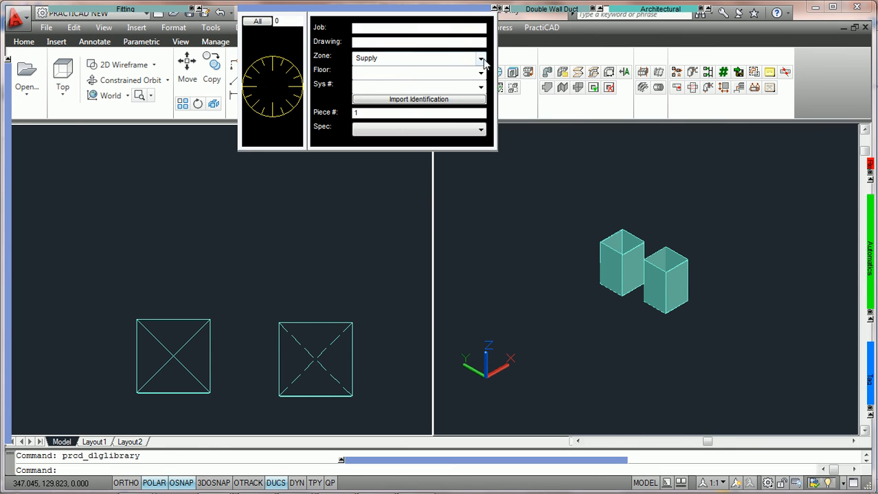
pyautogui.click(480, 59)
pyautogui.click(438, 86)
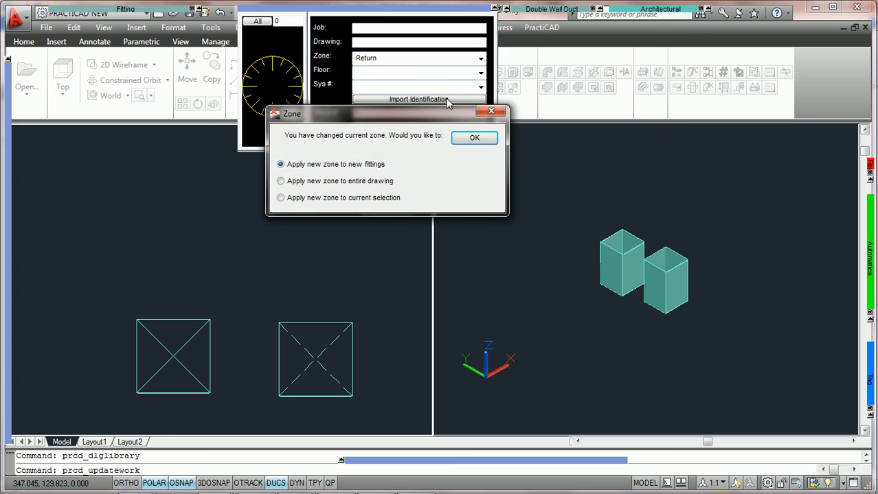
pyautogui.click(473, 140)
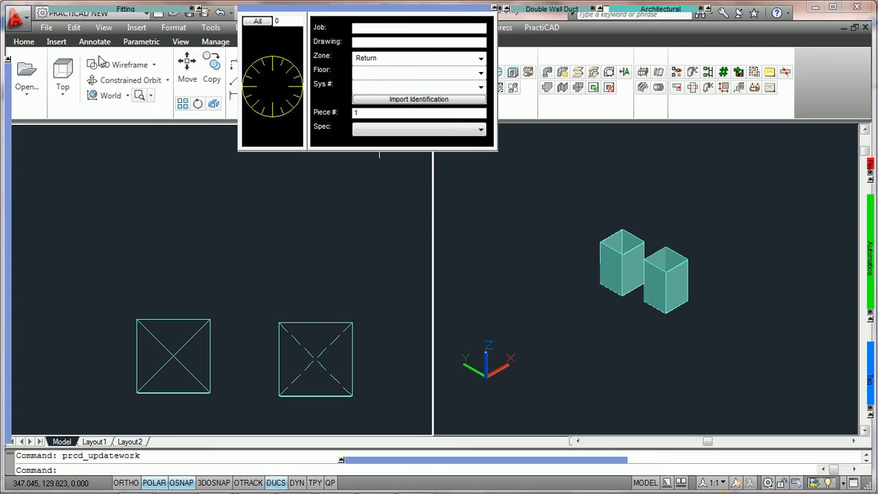
# - Place a vertical Return duct above the solid-X Supply duct in plan, rotated 270 degrees around the Y axis
pyautogui.moveTo(84, 8)
pyautogui.click(58, 31)
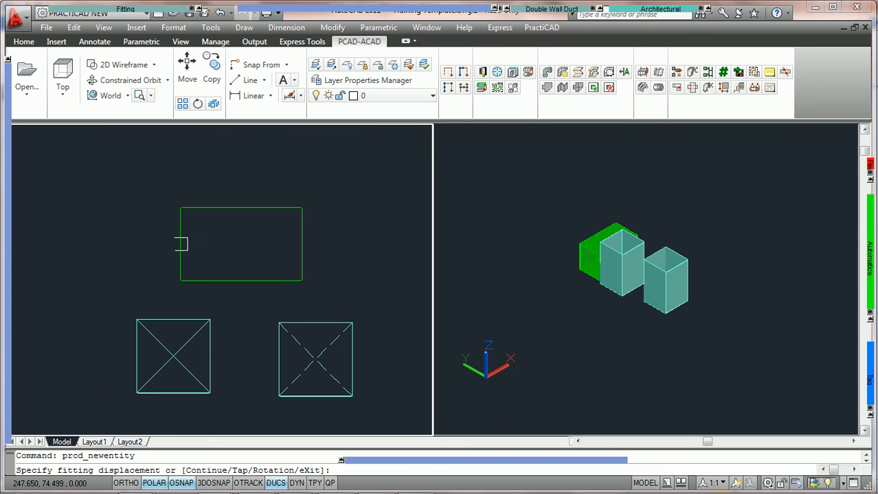
pyautogui.click(137, 242)
pyautogui.write('f')
pyautogui.press('Return')
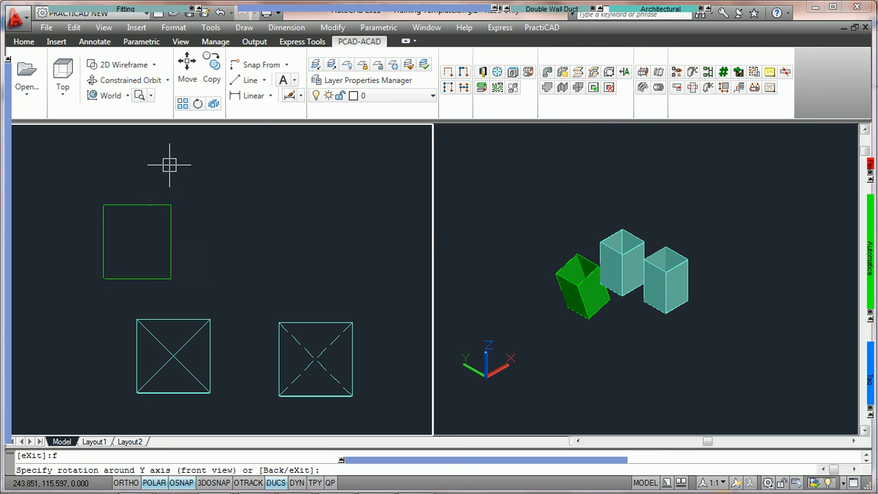
pyautogui.write('270')
pyautogui.press('Return')
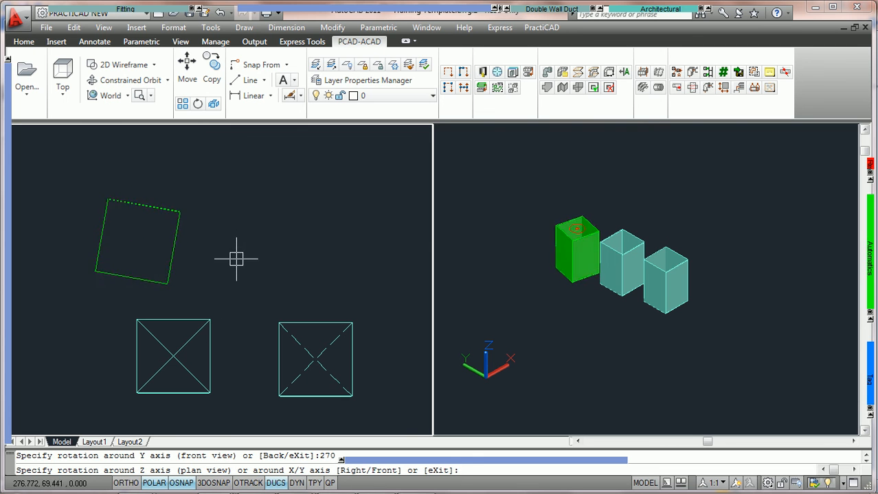
pyautogui.press('Return')
pyautogui.press('Return')
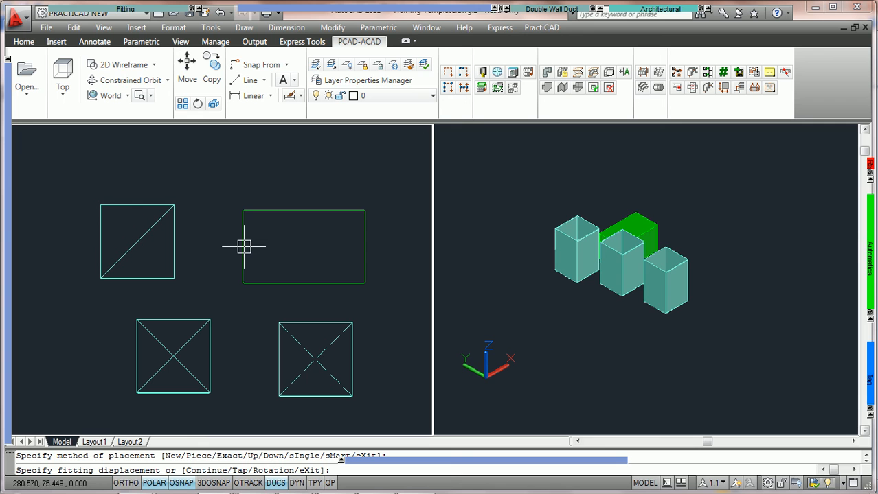
# - Place a second vertical Return duct beside the first, rotated 90 degrees around the Y axis, and end the placement
pyautogui.click(254, 245)
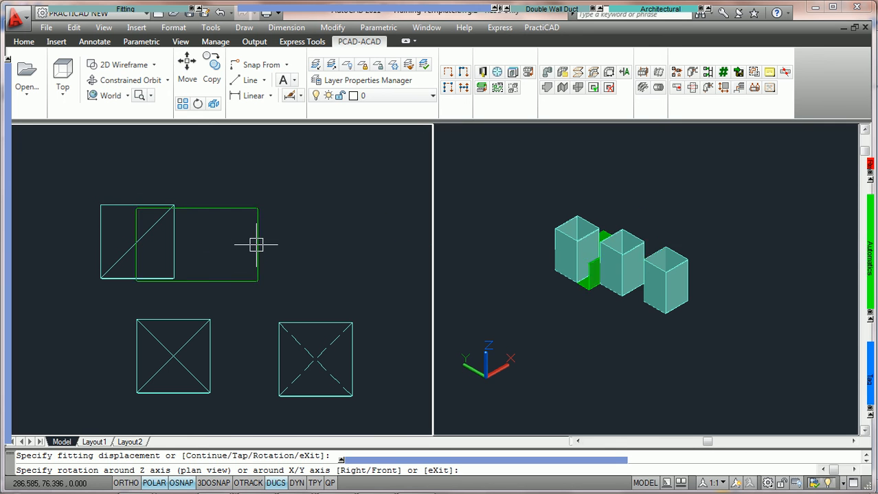
pyautogui.write('f')
pyautogui.press('Return')
pyautogui.write('9')
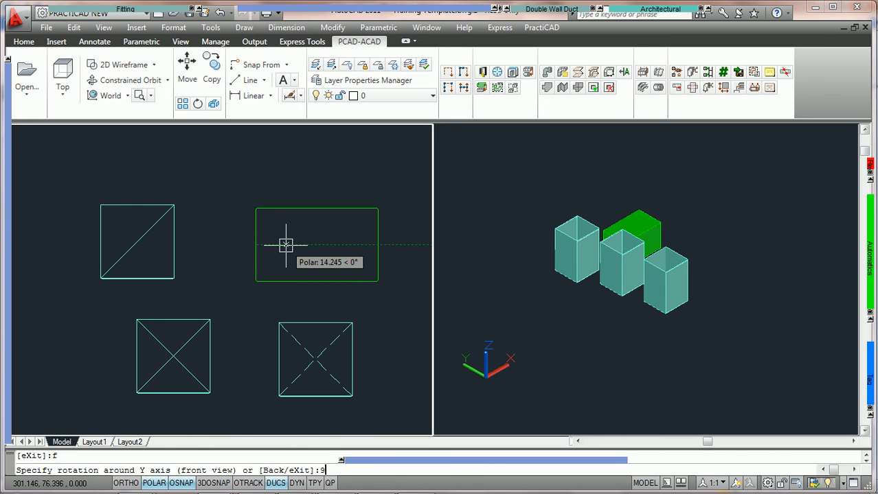
pyautogui.write('0')
pyautogui.press('Return')
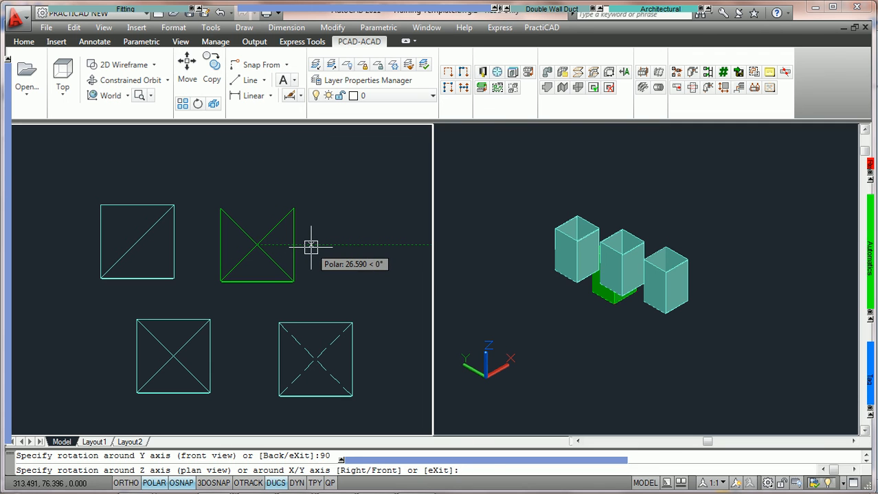
pyautogui.press('Return')
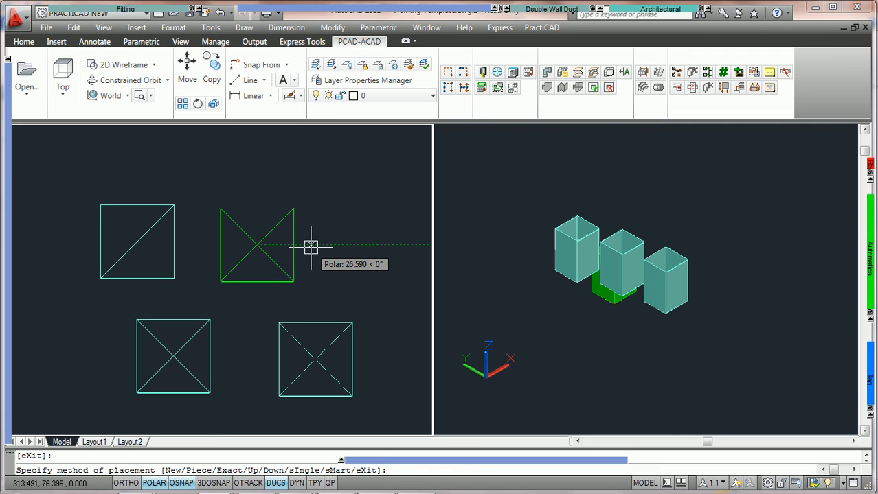
pyautogui.press('Return')
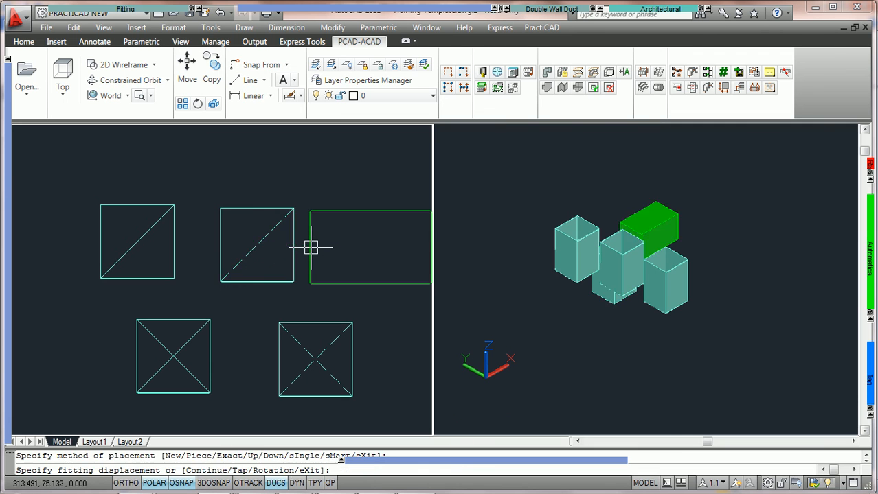
pyautogui.press('Escape')
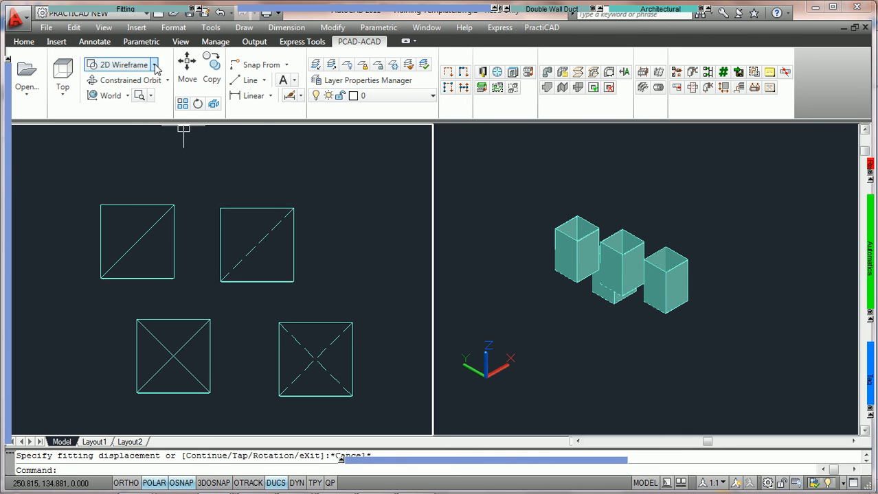
# - View the plan viewport in the 3D Wireframe visual style, then return it to 2D Wireframe
pyautogui.click(122, 67)
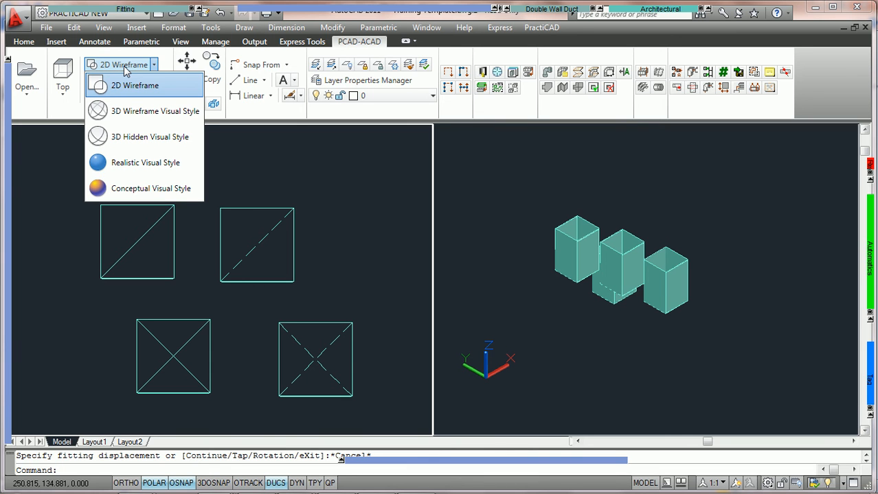
pyautogui.click(140, 112)
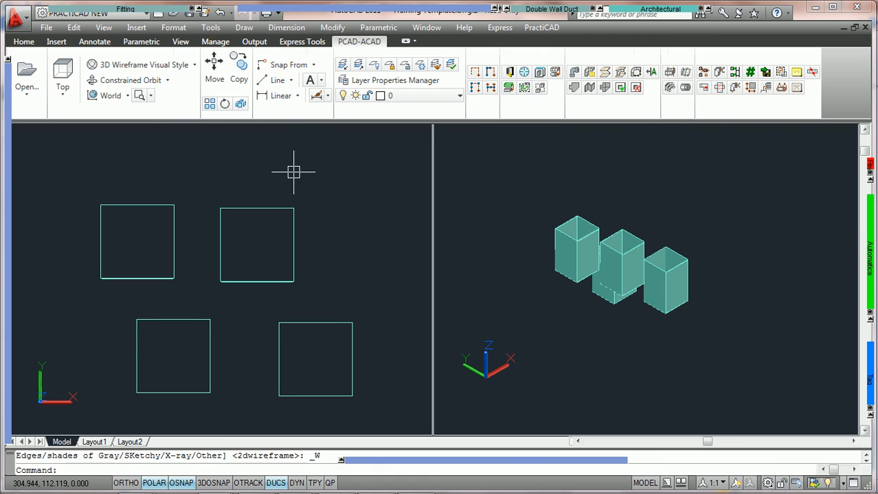
pyautogui.click(193, 68)
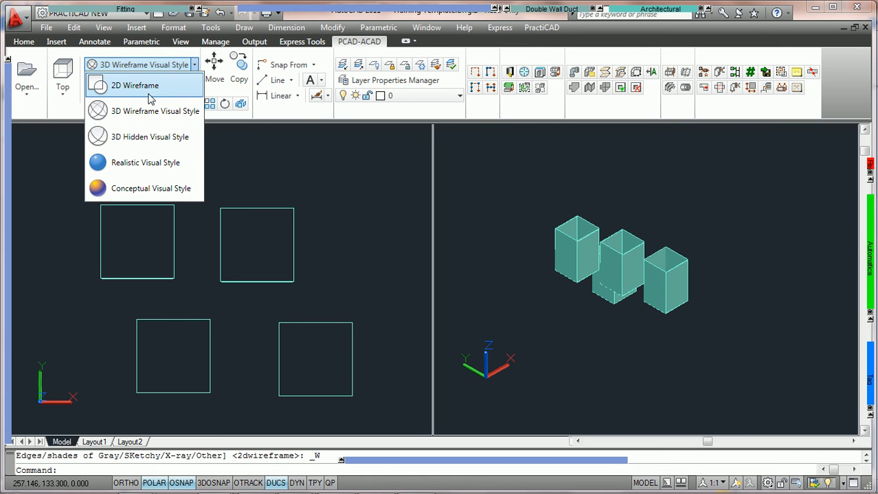
pyautogui.click(148, 95)
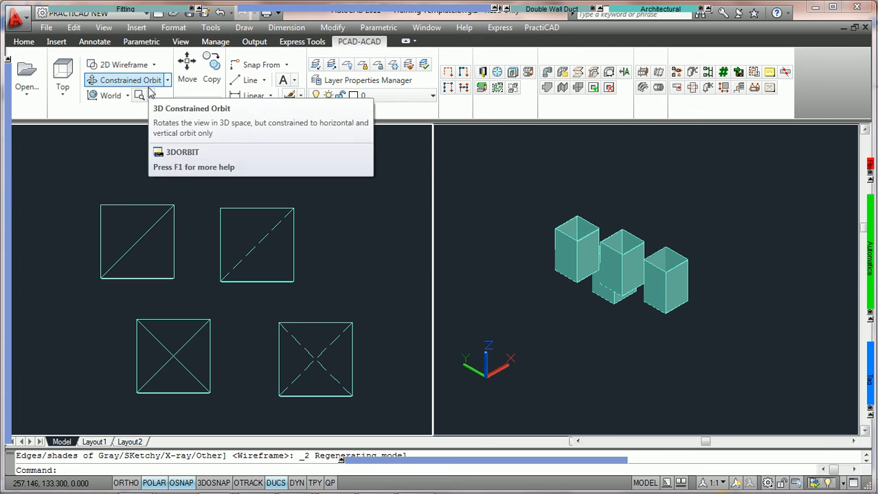
pyautogui.press('Escape')
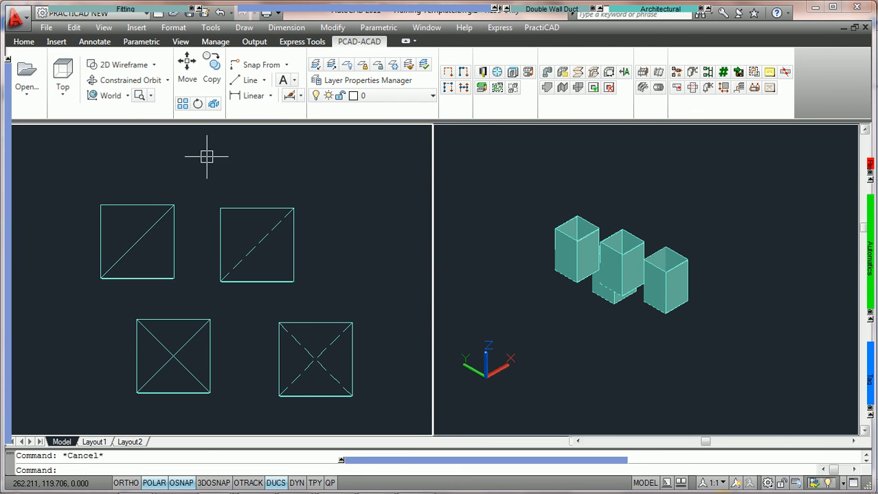
# - Examine the full list of visual styles for the plan viewport and keep 2D Wireframe
pyautogui.click(180, 43)
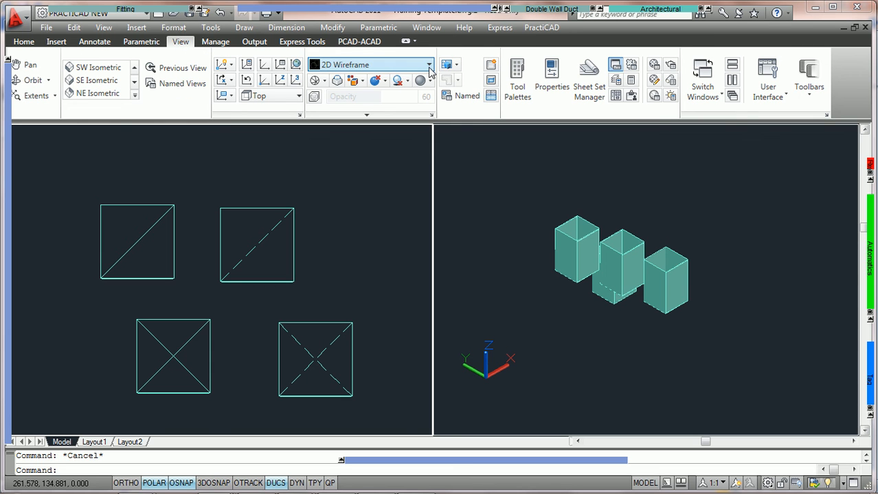
pyautogui.click(353, 69)
pyautogui.click(265, 146)
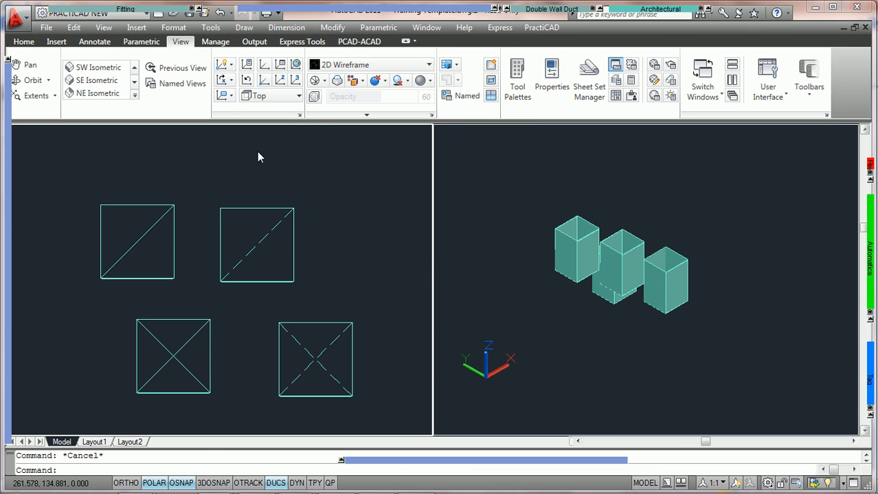